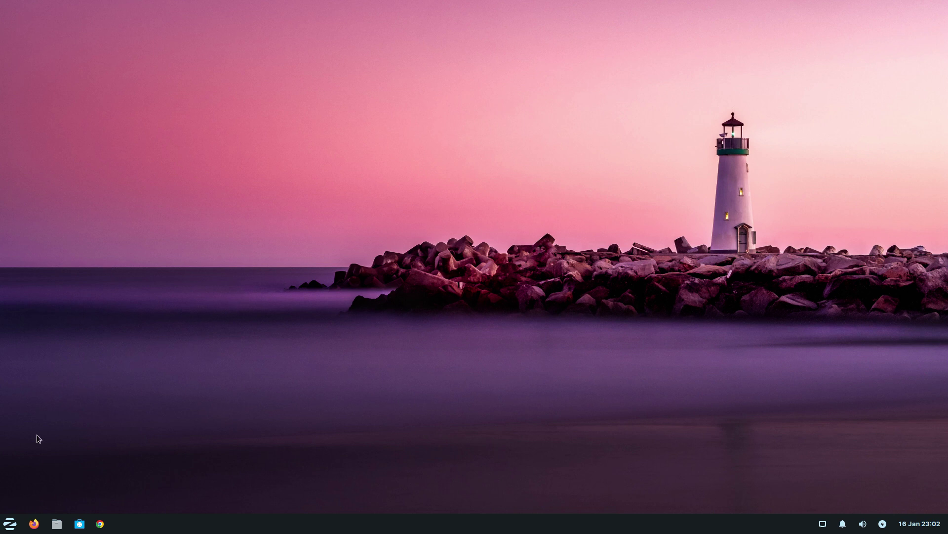
Launch Tour from the System category of the application menu
left_click(10, 524)
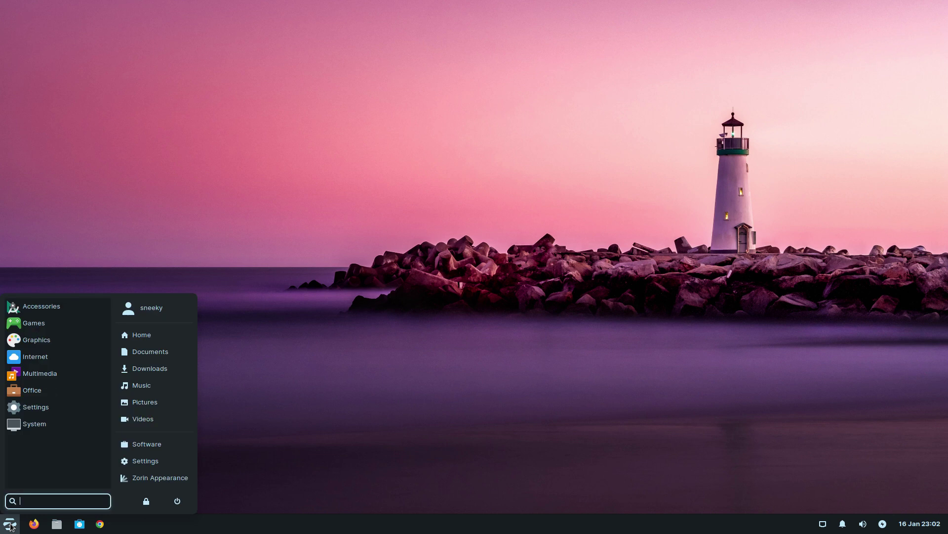
left_click(33, 424)
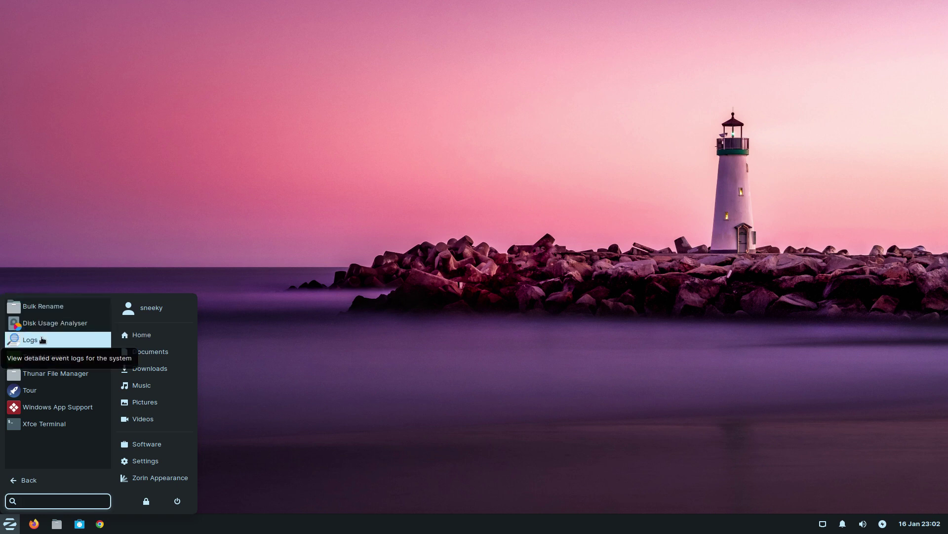
left_click(30, 390)
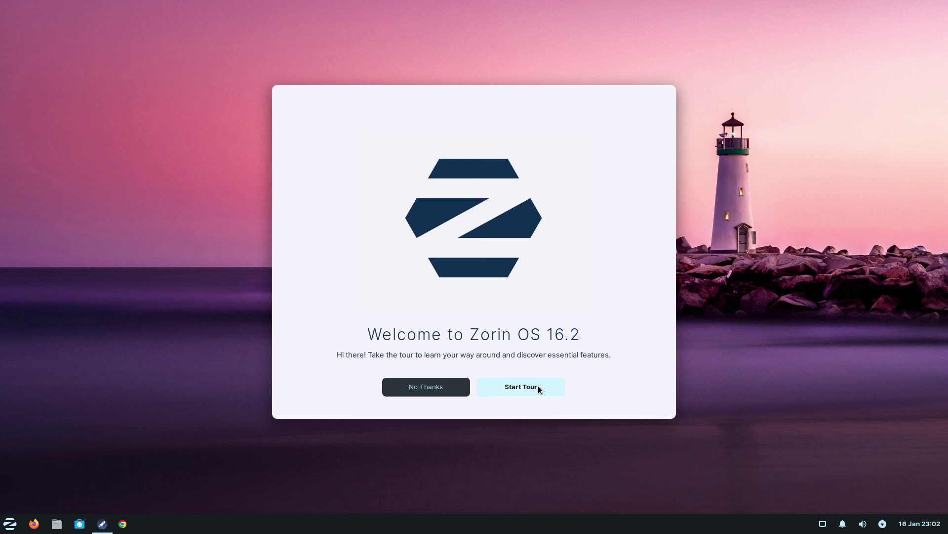
Start the tour and advance past the desktop look page to Speed-up your Virtual Machine
left_click(538, 387)
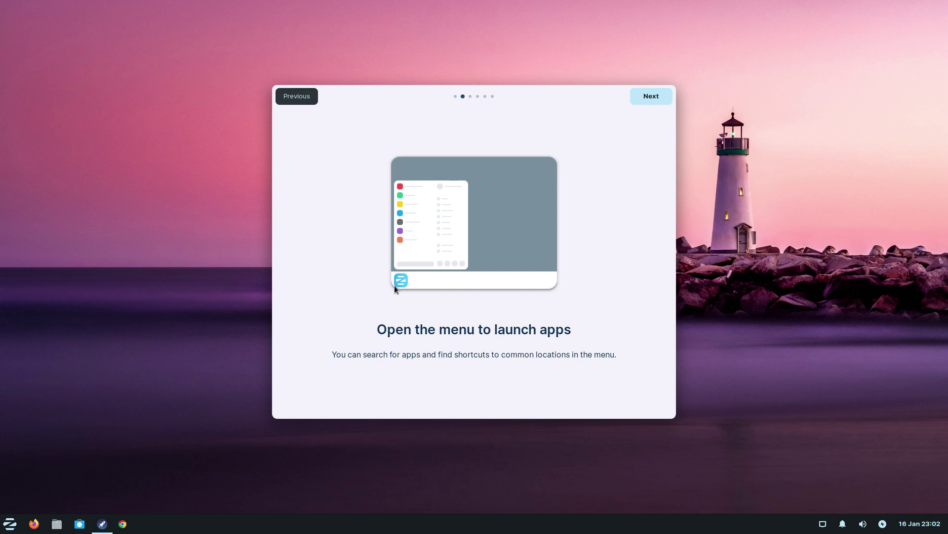
left_click(649, 100)
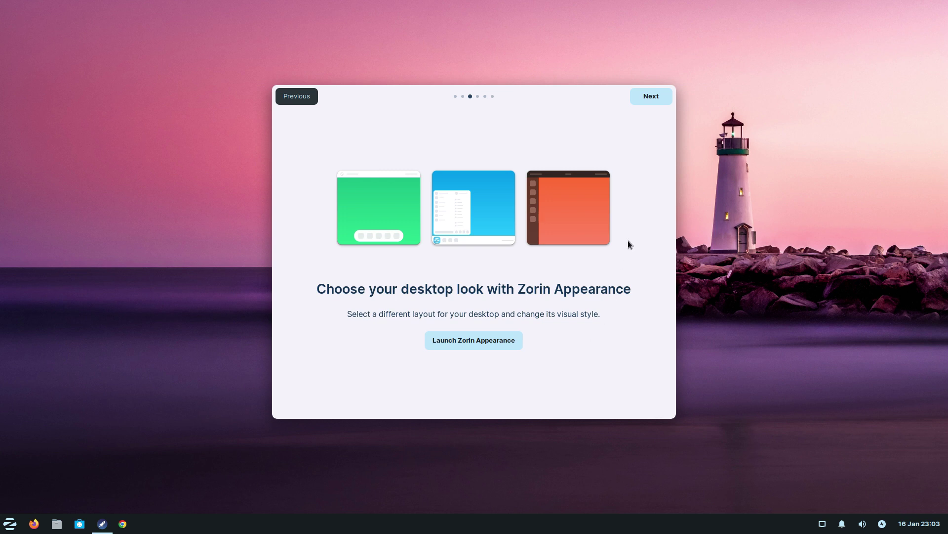
left_click(648, 98)
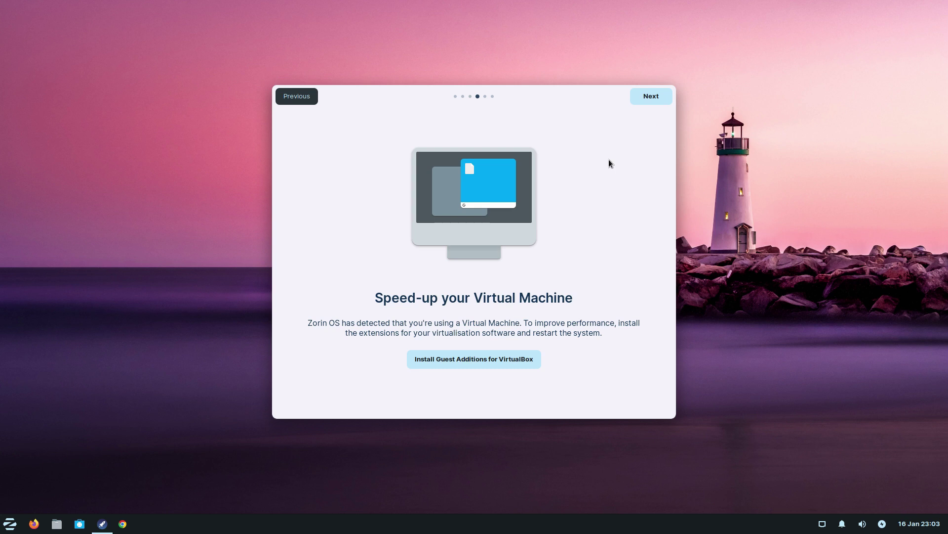
Go through the installing-apps and final 'That's it!' pages, then close the tour
left_click(642, 95)
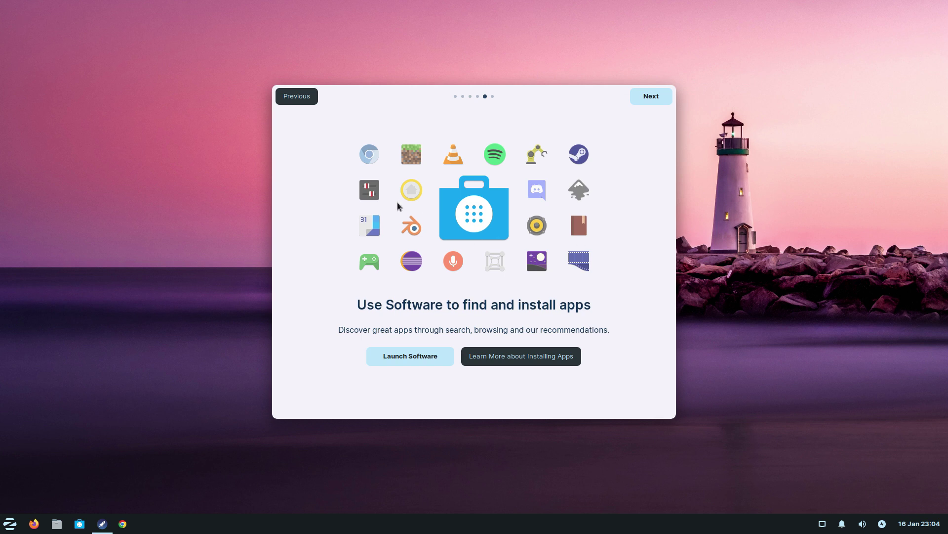
left_click_drag(366, 99, 385, 79)
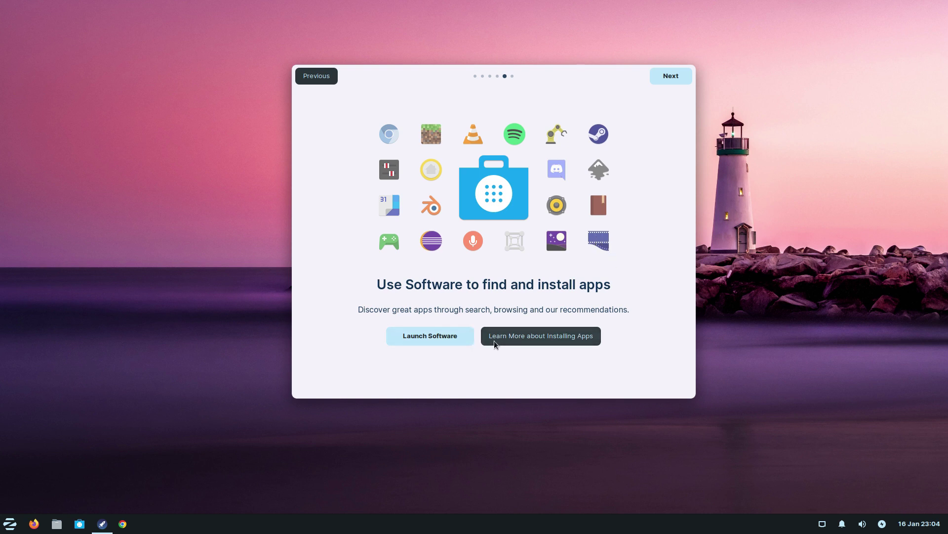
left_click(676, 78)
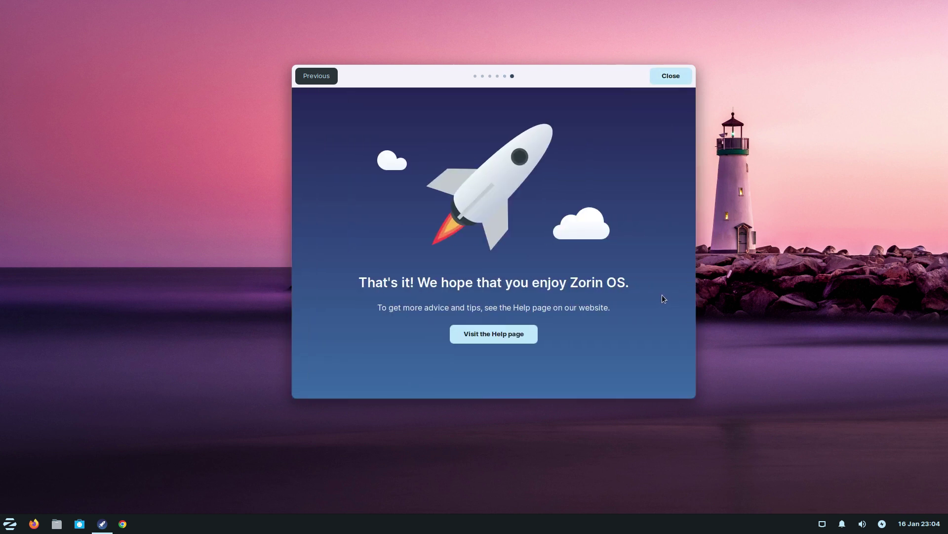
left_click(672, 76)
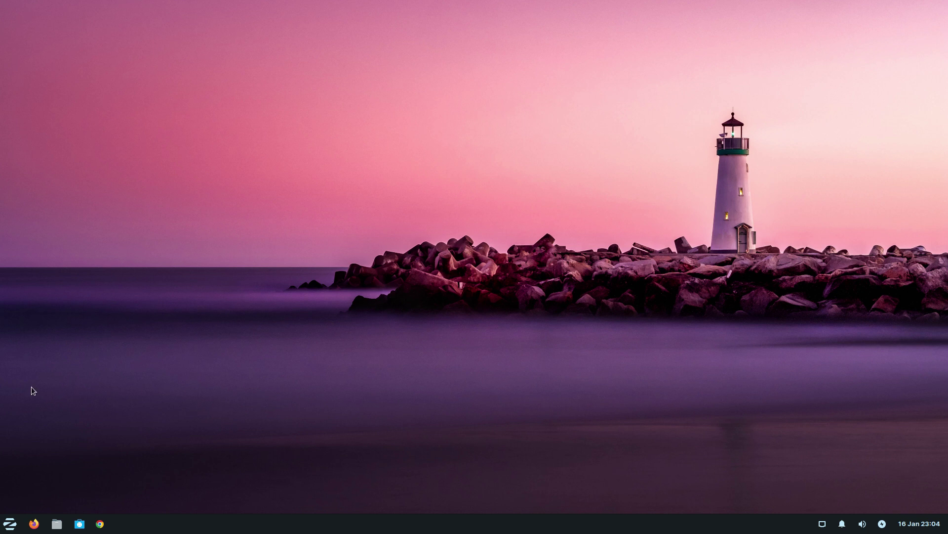
In Zorin Appearance, try the second desktop layout, then revert to the first layout
left_click(9, 528)
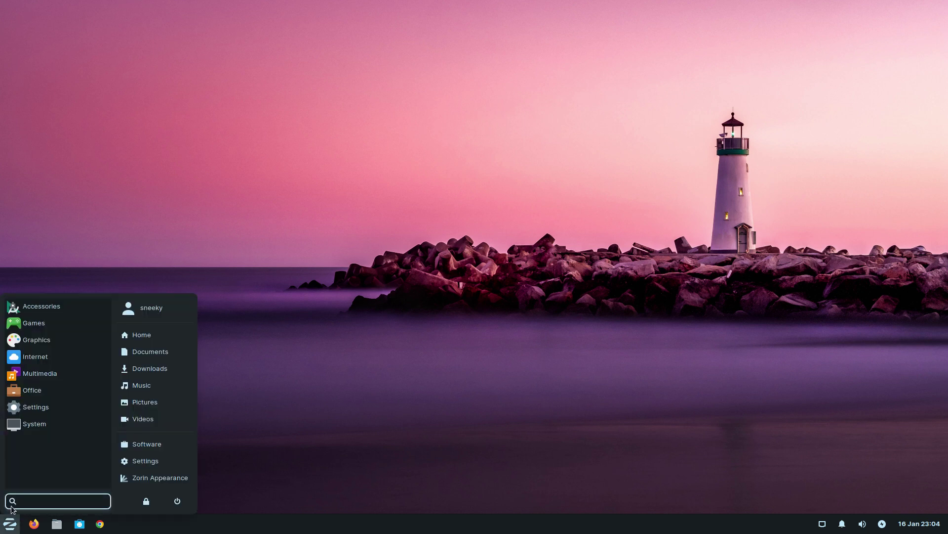
left_click(142, 479)
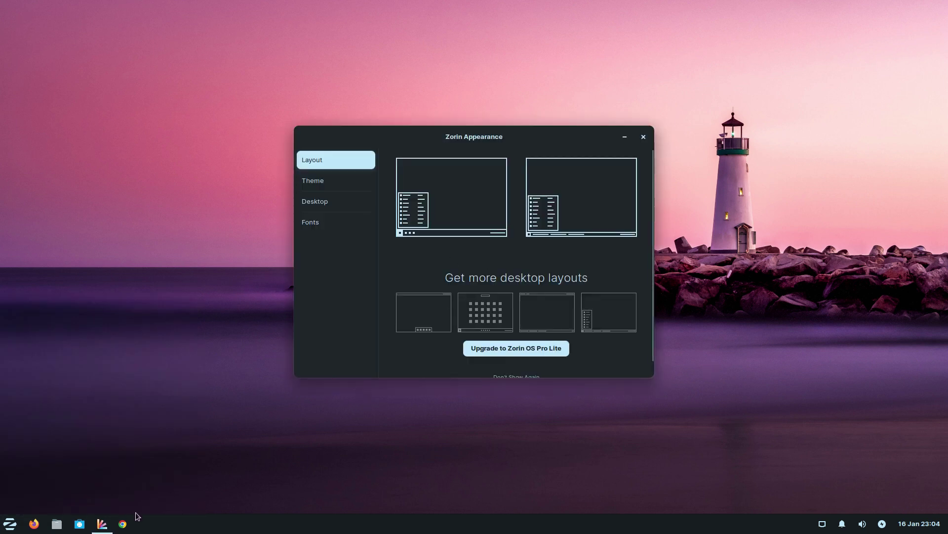
left_click(568, 214)
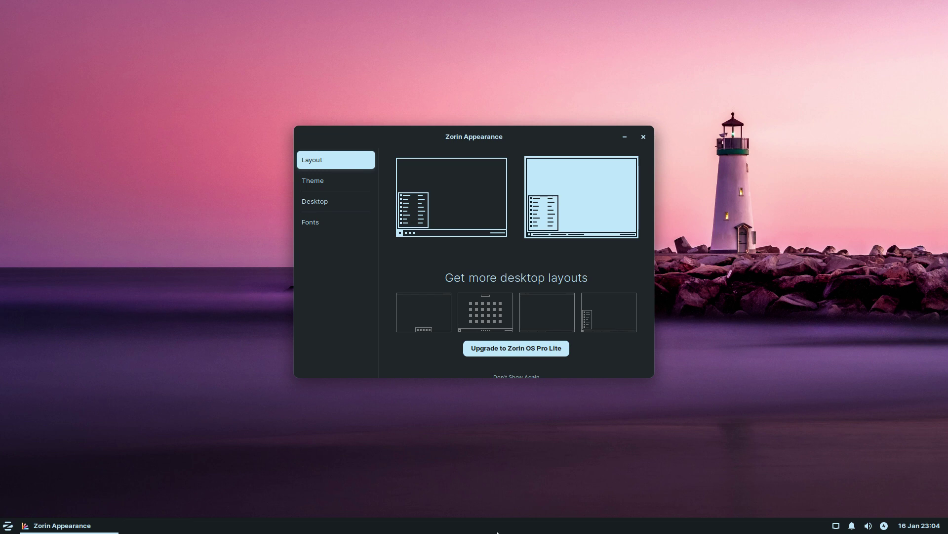
left_click(442, 201)
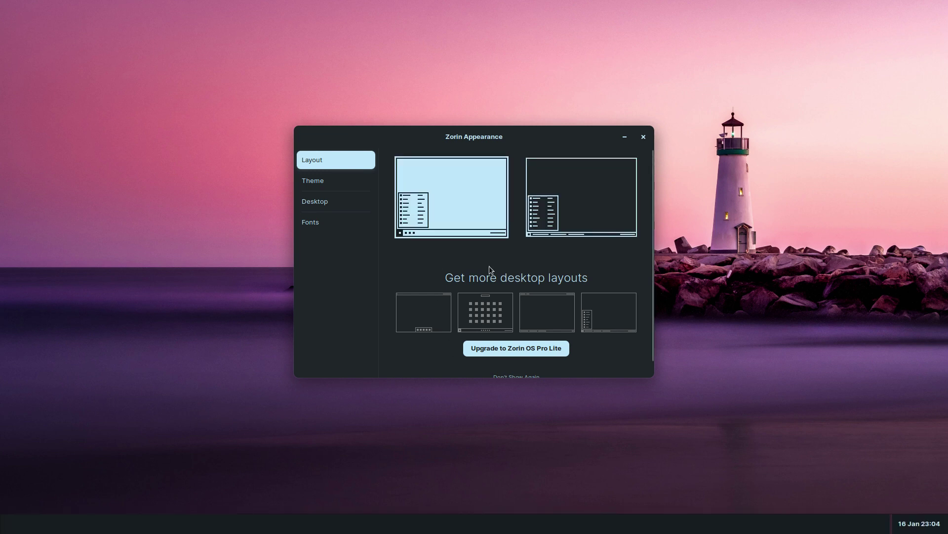
left_click(311, 183)
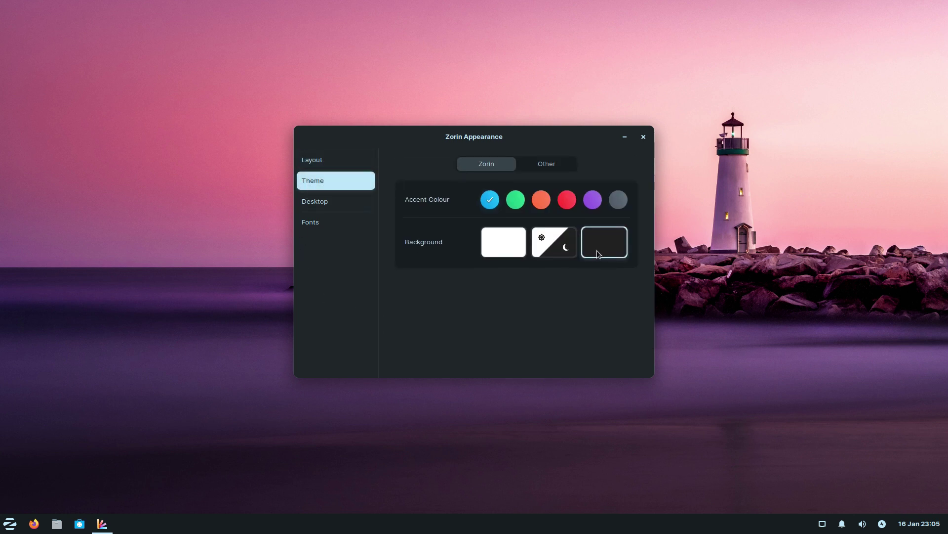
Preview the Light and Auto background themes, keeping the Dark theme selected
left_click(496, 248)
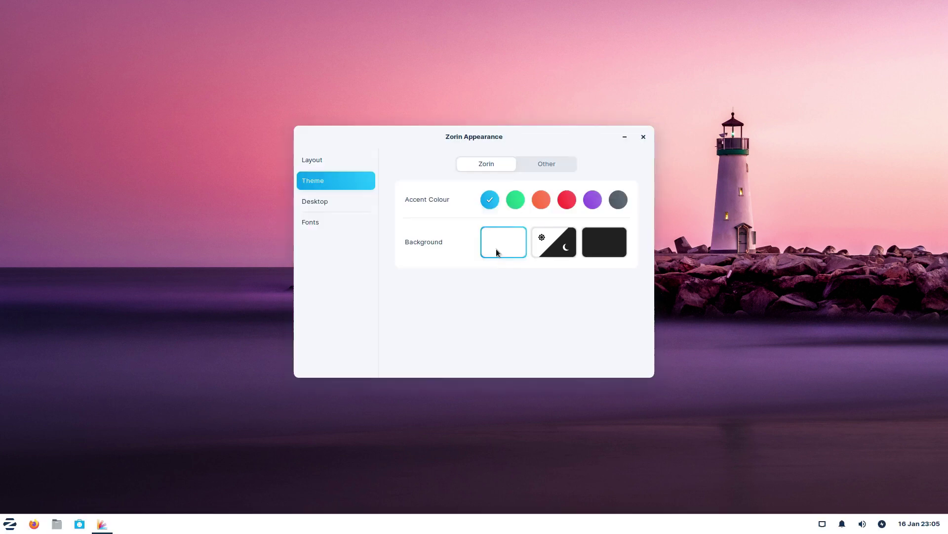
left_click(590, 243)
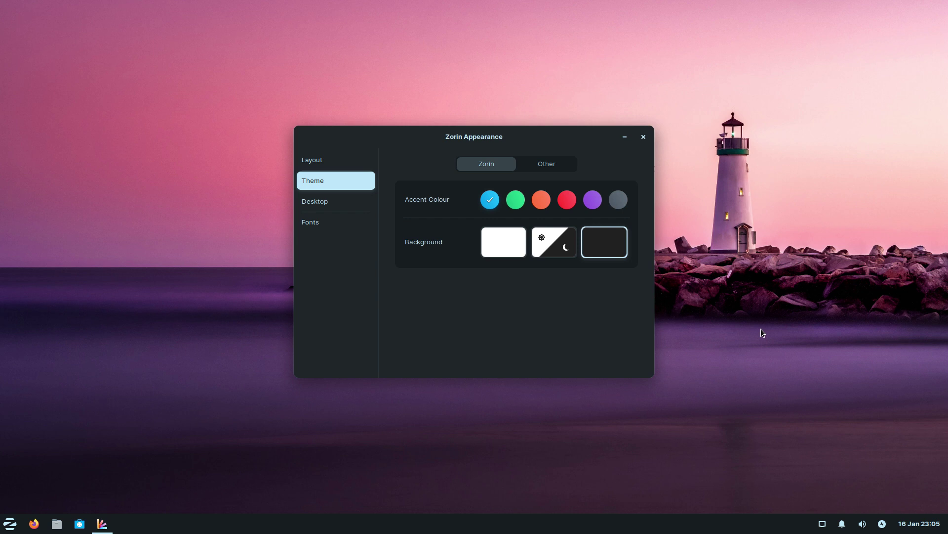
left_click(552, 252)
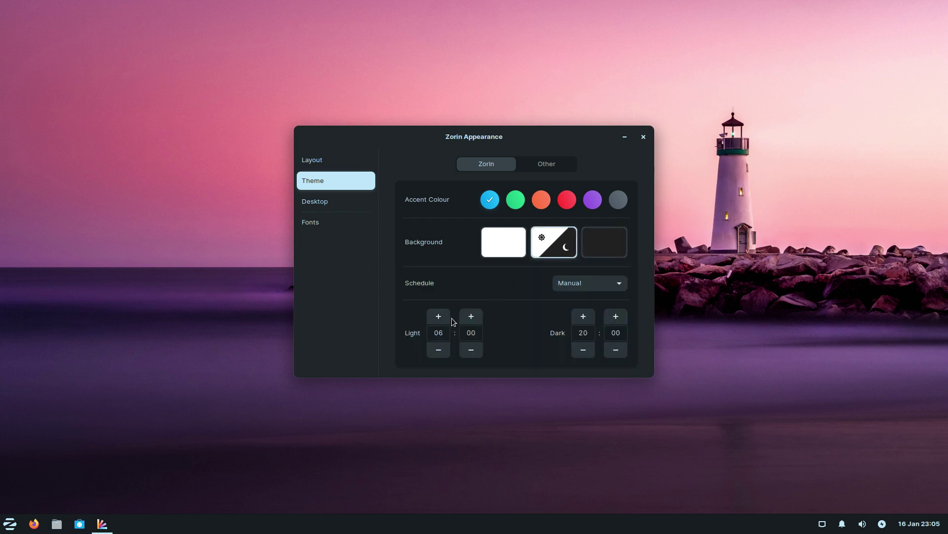
left_click(615, 246)
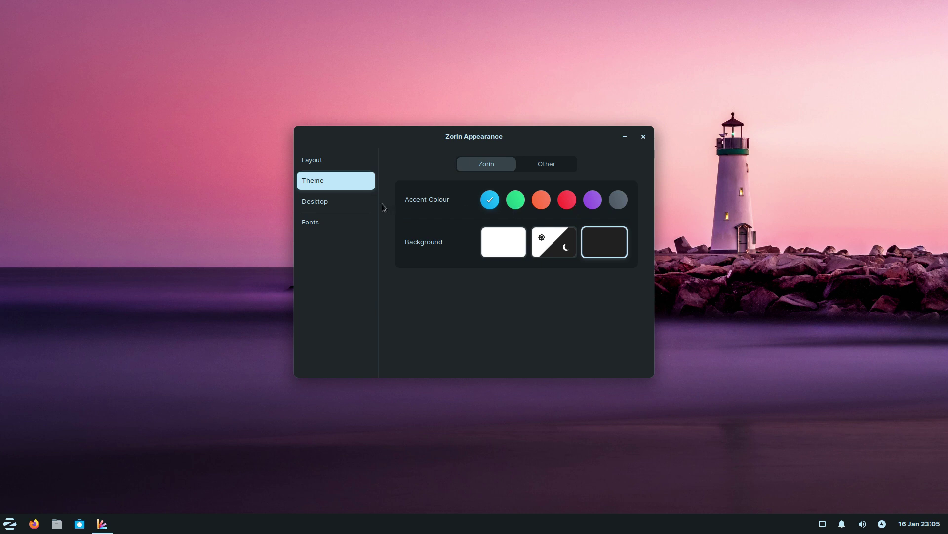
left_click(326, 202)
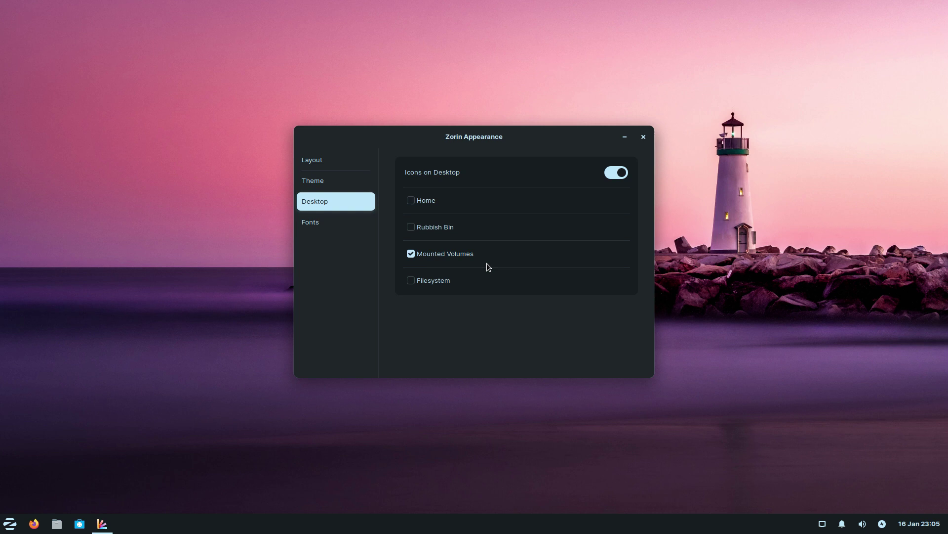
Show Home, Rubbish Bin and Filesystem icons on the desktop, then close Zorin Appearance
left_click(411, 200)
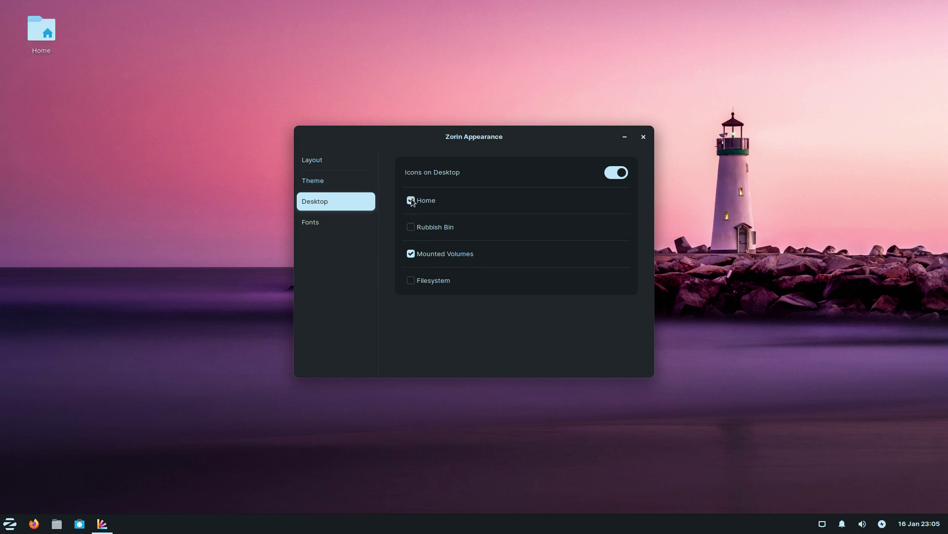
left_click(411, 227)
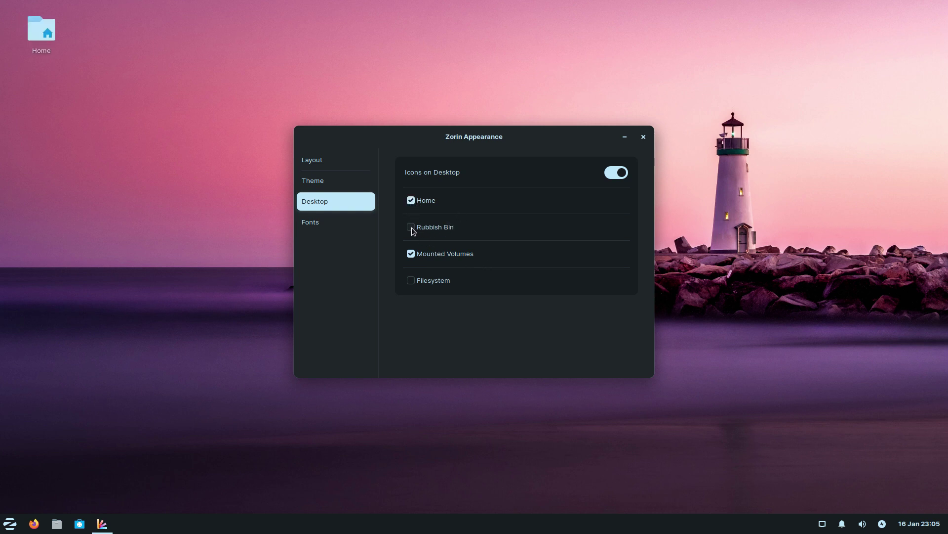
left_click(411, 281)
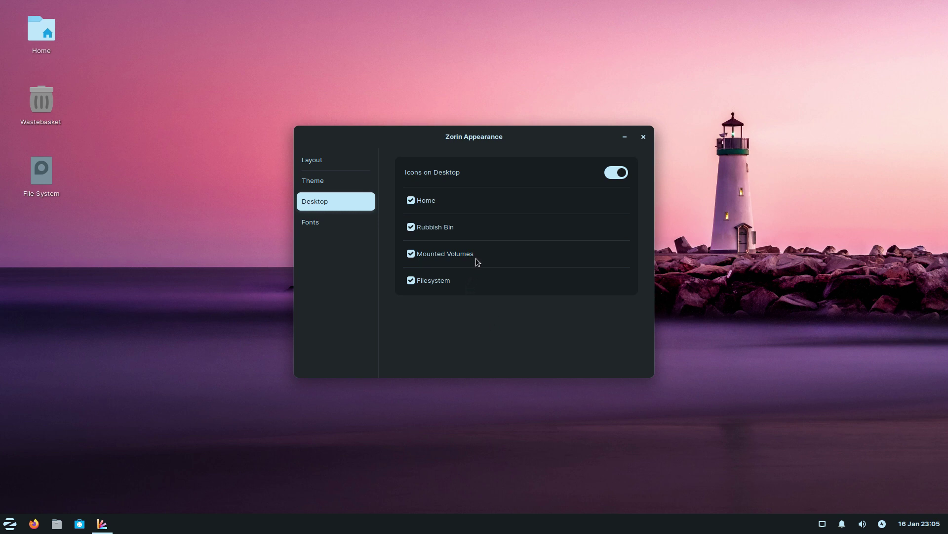
left_click(319, 223)
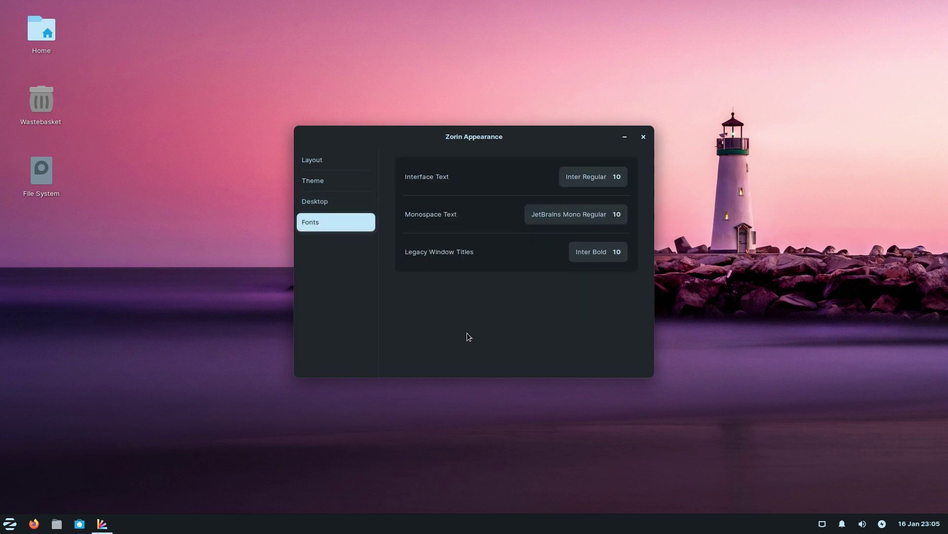
left_click(642, 138)
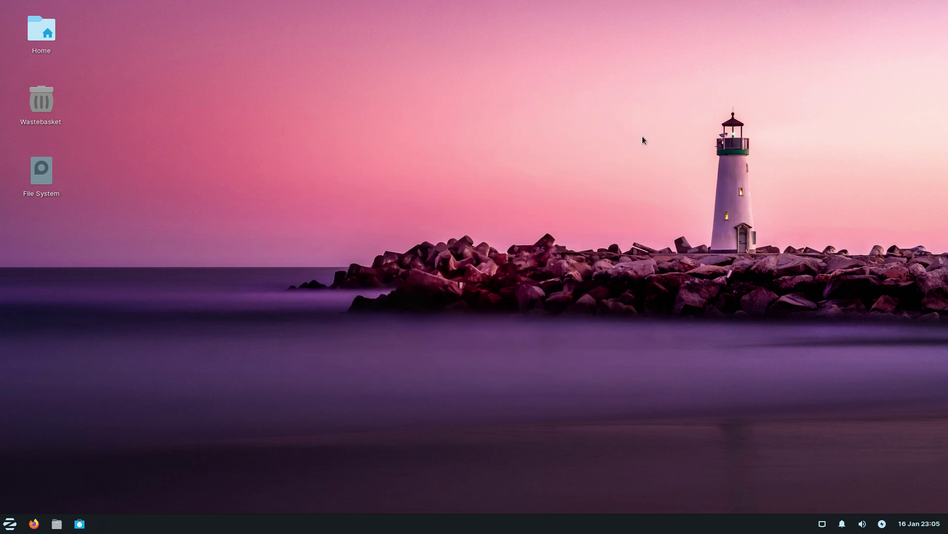
Open the application menu's System category to list Windows App Support
left_click(11, 528)
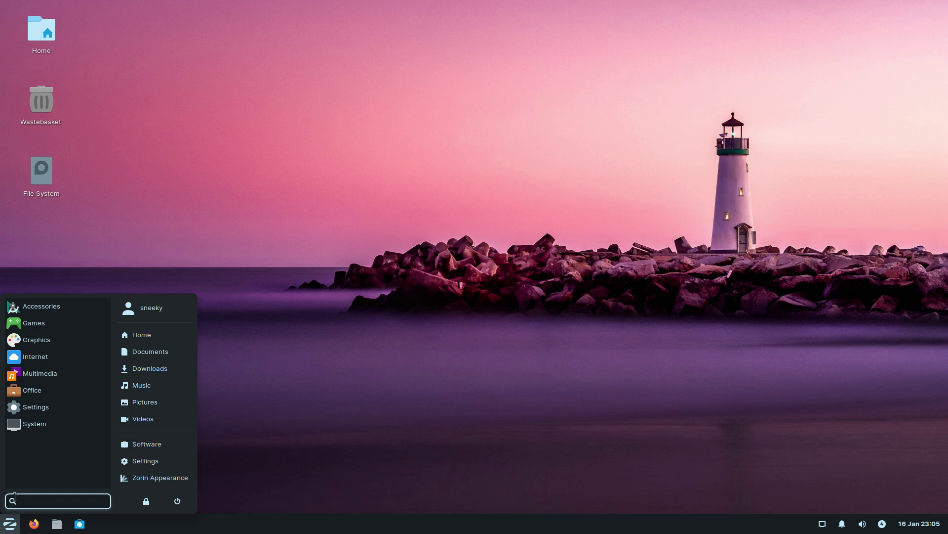
left_click(35, 426)
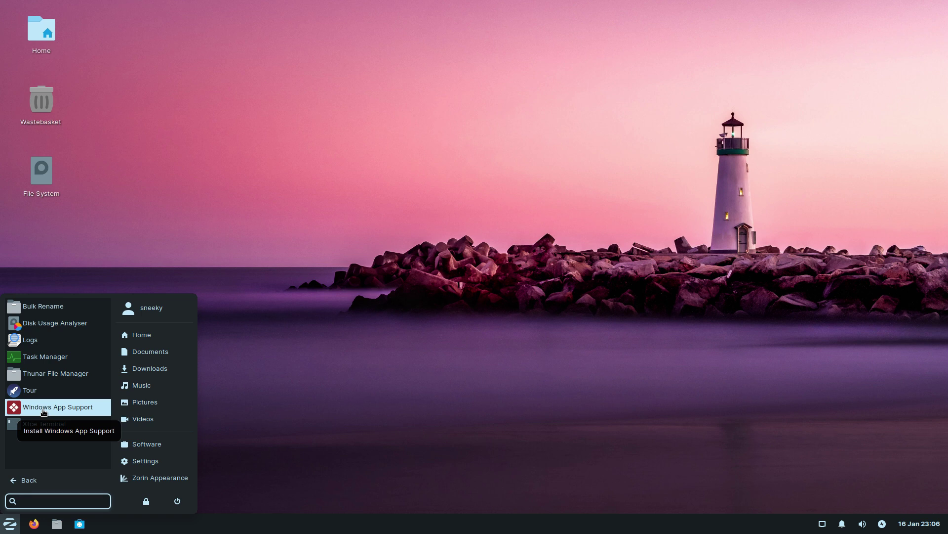
Open the Windows App Support 1.6.5 page in Software and centre its window
left_click(44, 413)
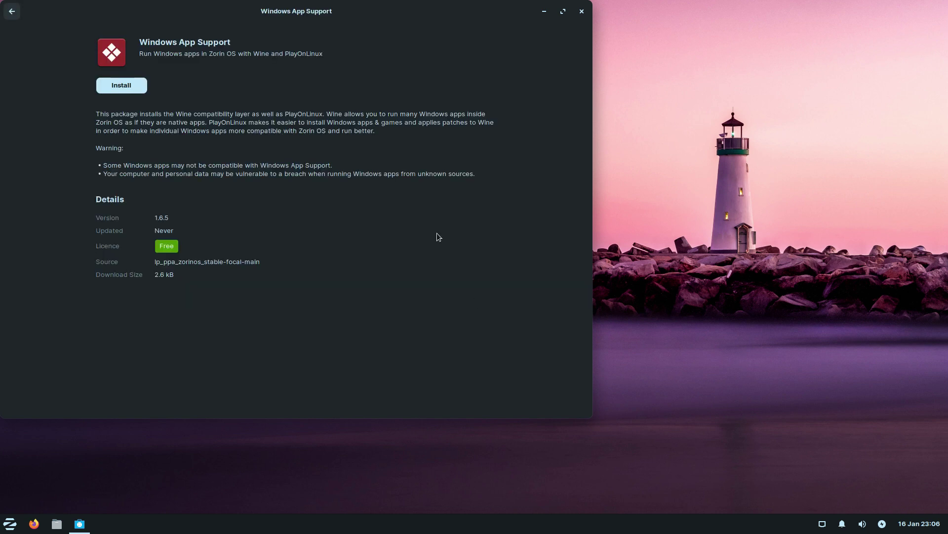
left_click_drag(382, 22, 529, 57)
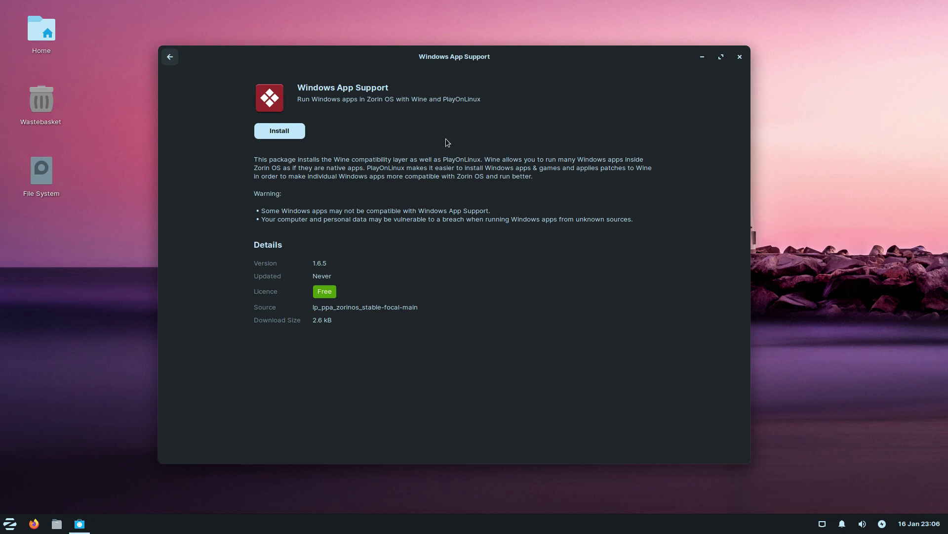
Close the Software window and launch ONLYOFFICE Desktop Editors from the Office category
left_click(740, 57)
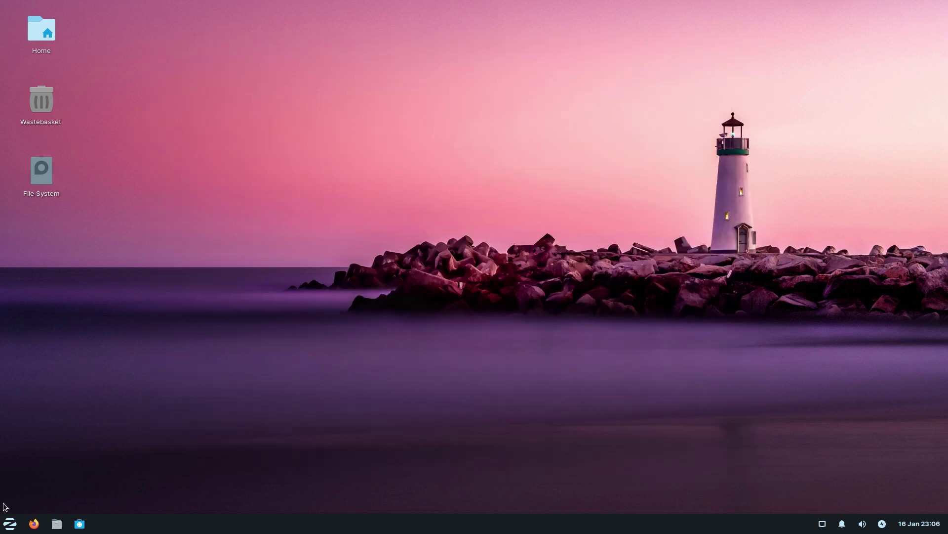
left_click(9, 525)
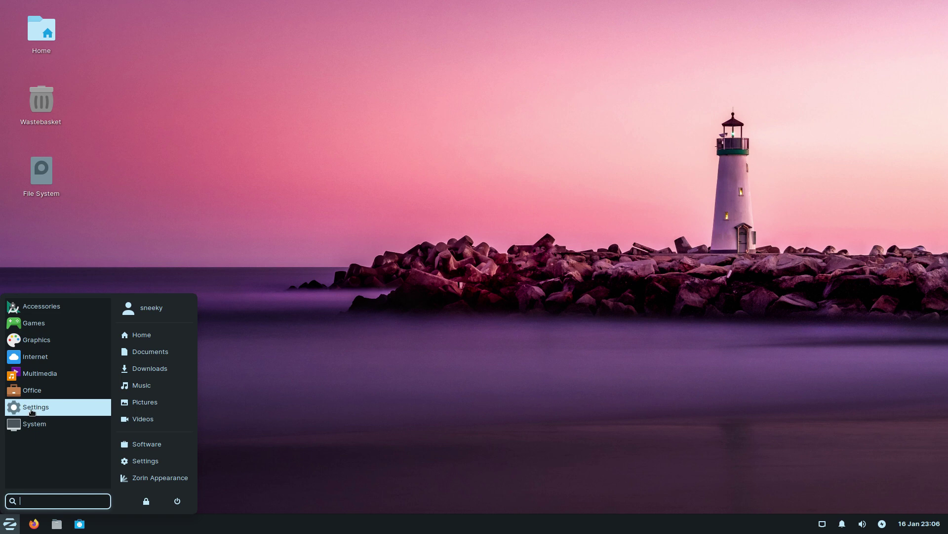
left_click(32, 393)
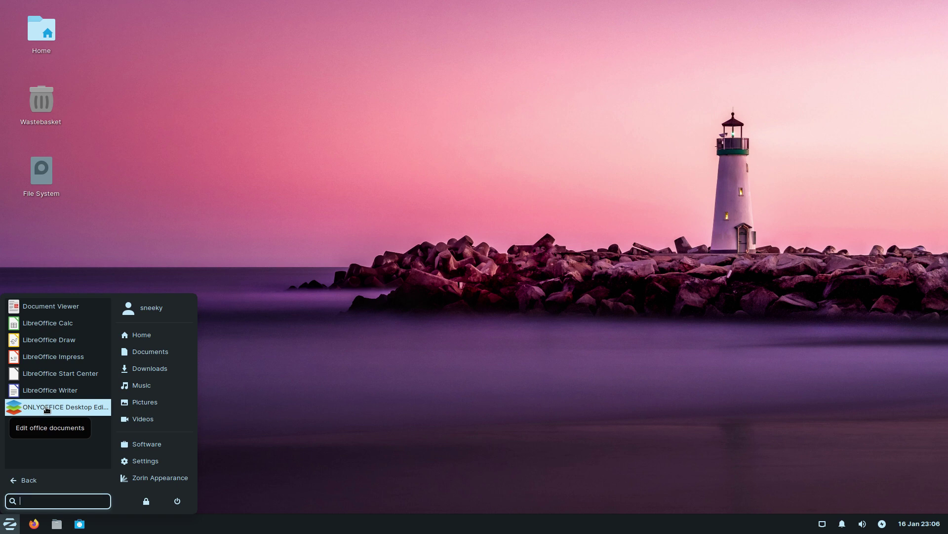
left_click(47, 408)
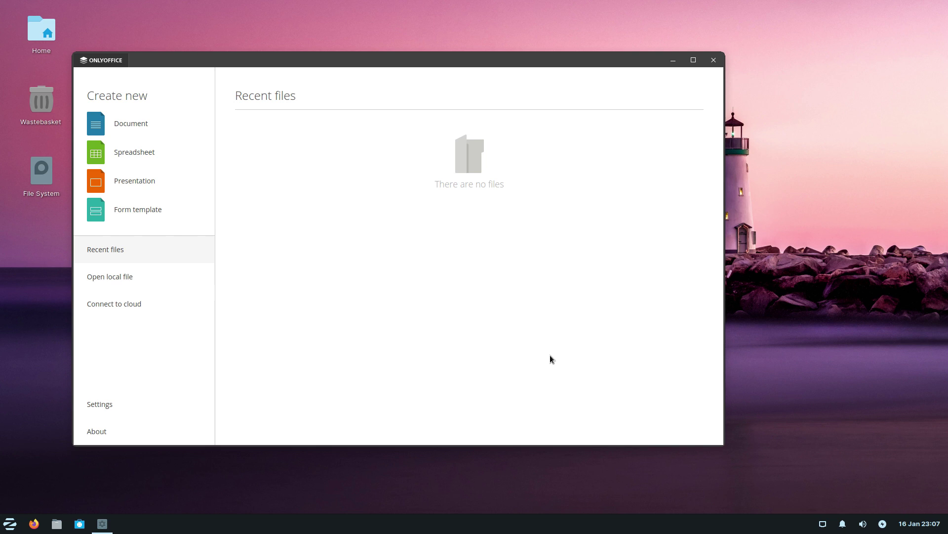
Create a blank Document1.docx in ONLYOFFICE, then close the editor
left_click(129, 126)
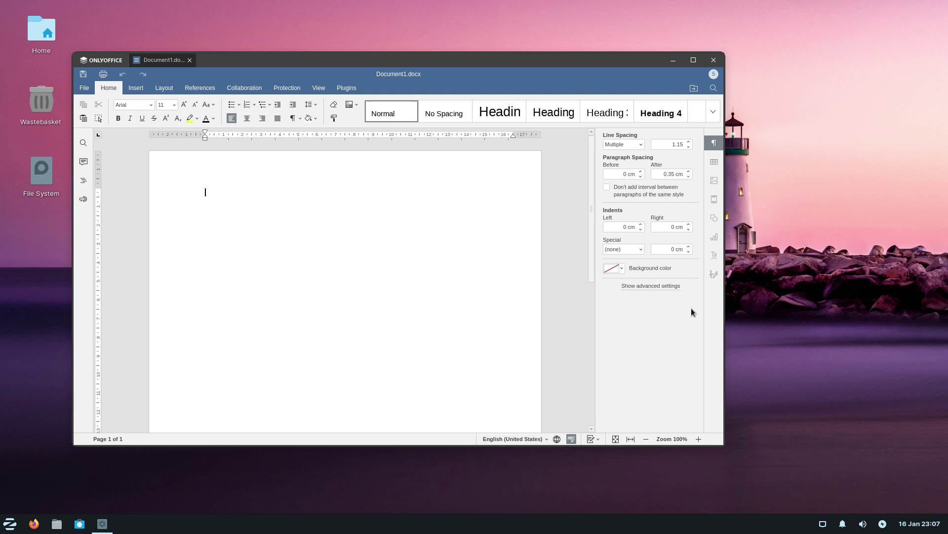
left_click(717, 61)
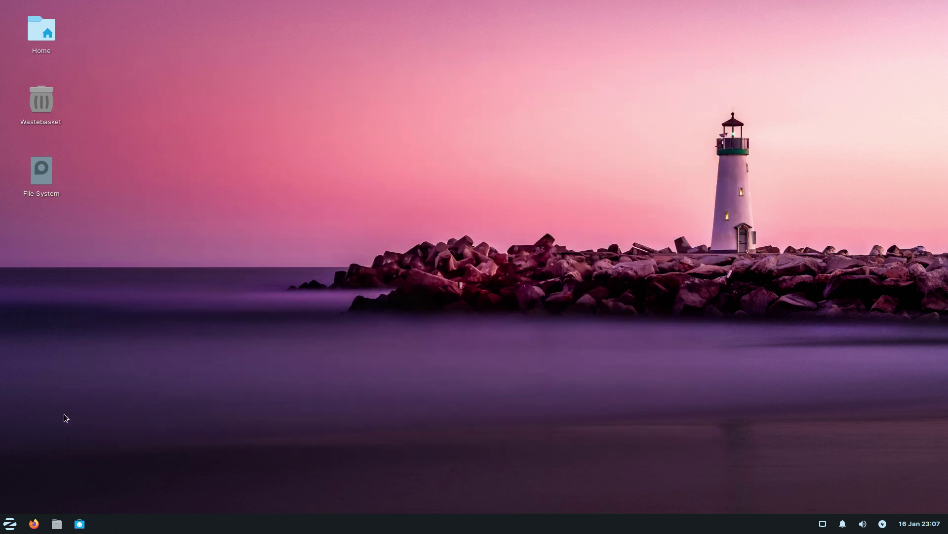
left_click(10, 525)
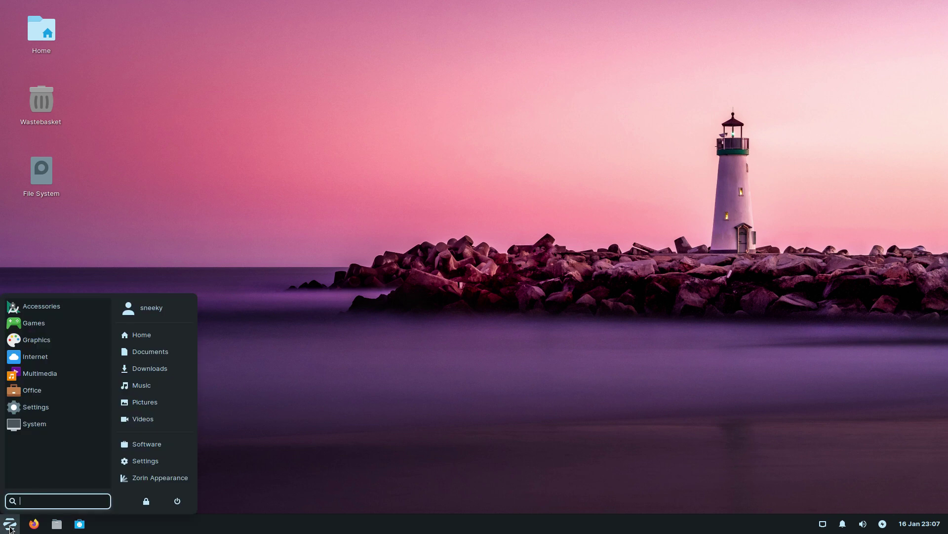
left_click(28, 358)
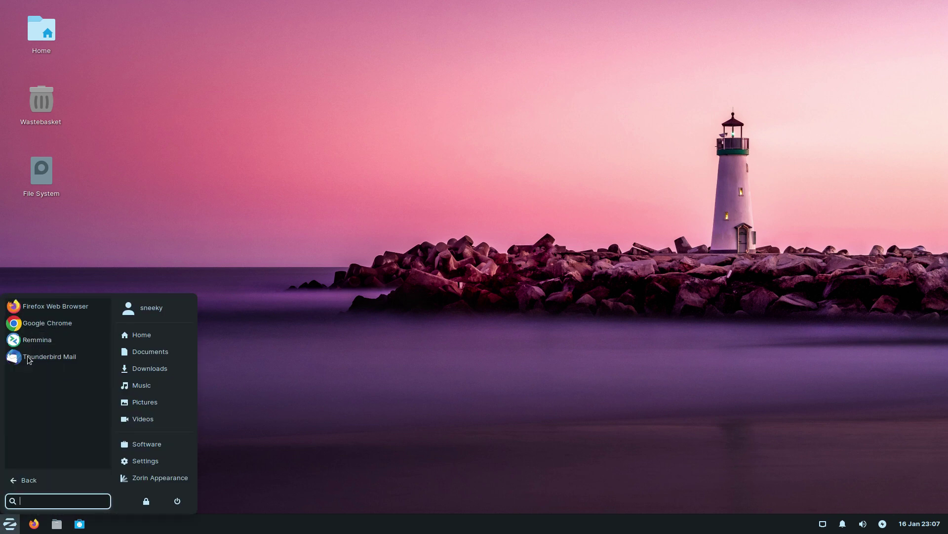
left_click(41, 330)
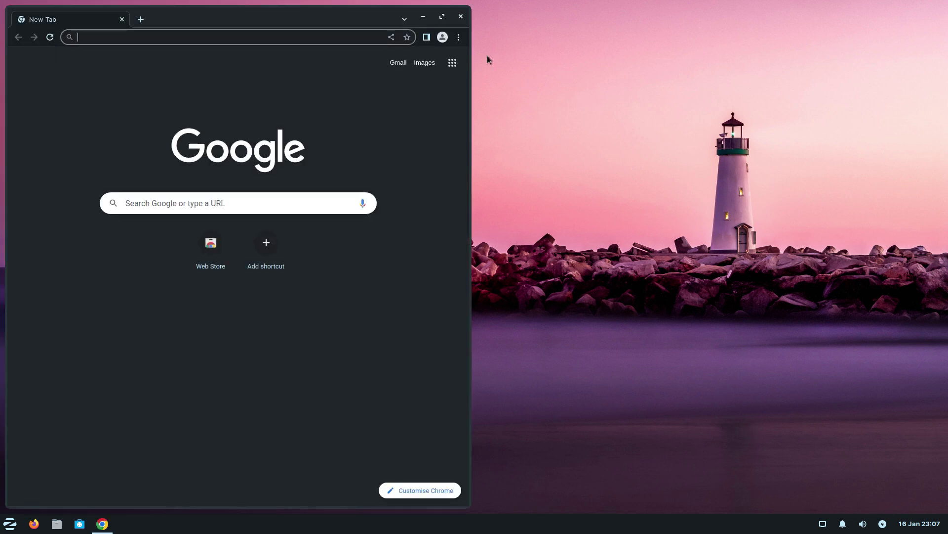
left_click(460, 16)
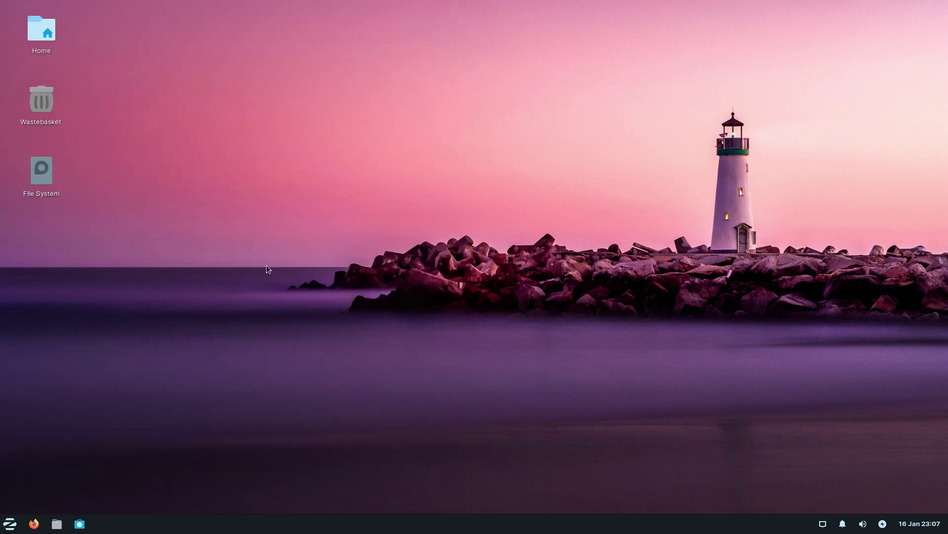
Open the Zorin menu, browse the Multimedia apps, and return to the category list
left_click(9, 524)
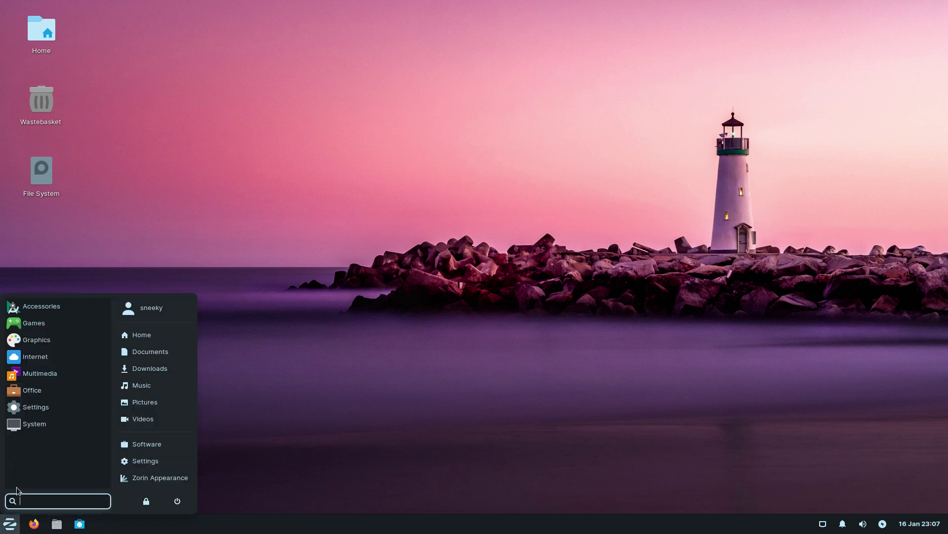
left_click(38, 374)
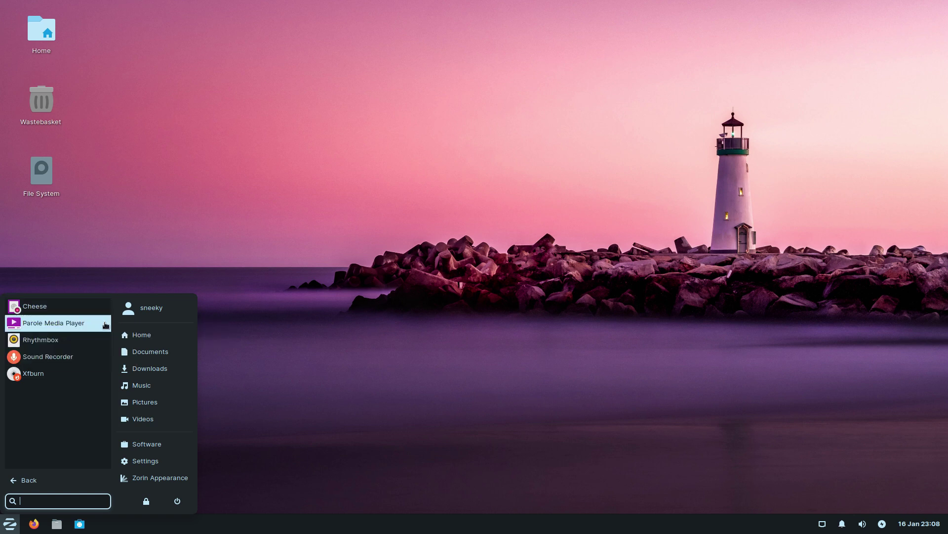
left_click(28, 480)
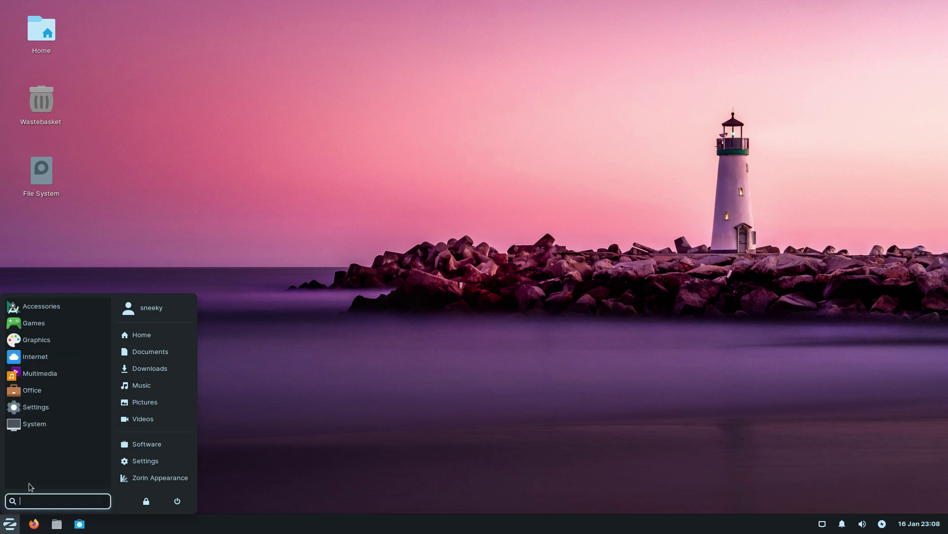
left_click(20, 346)
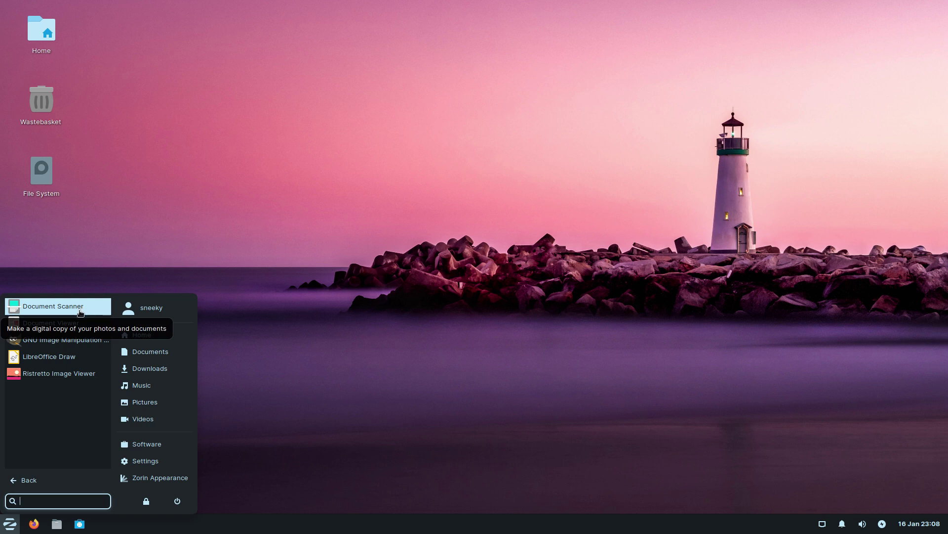
left_click(76, 341)
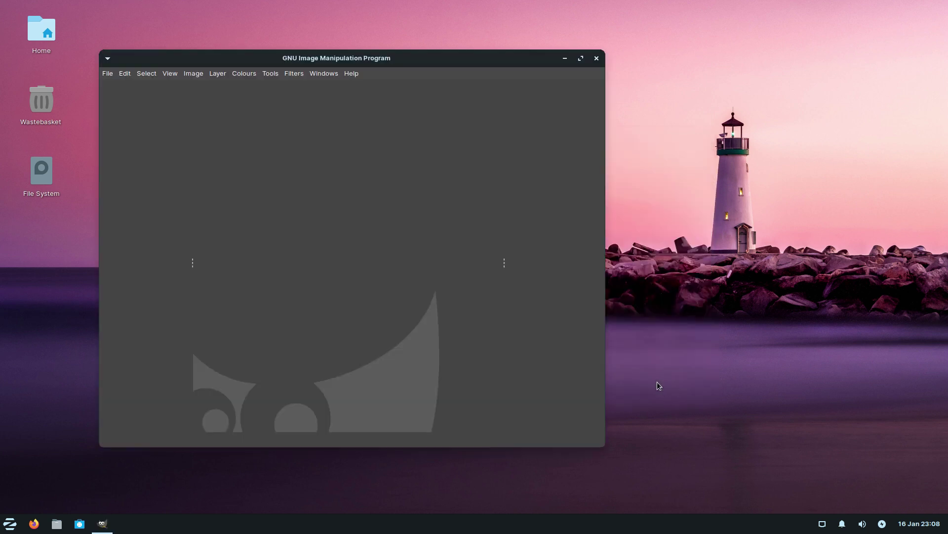
left_click(597, 58)
left_click(10, 523)
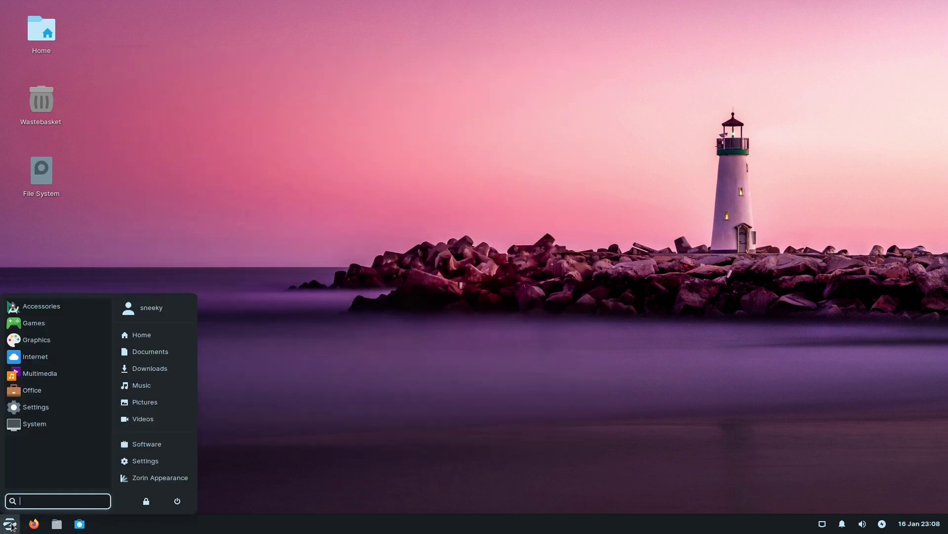
List the Accessories apps, then dismiss the Zorin menu to show the bare desktop
left_click(45, 306)
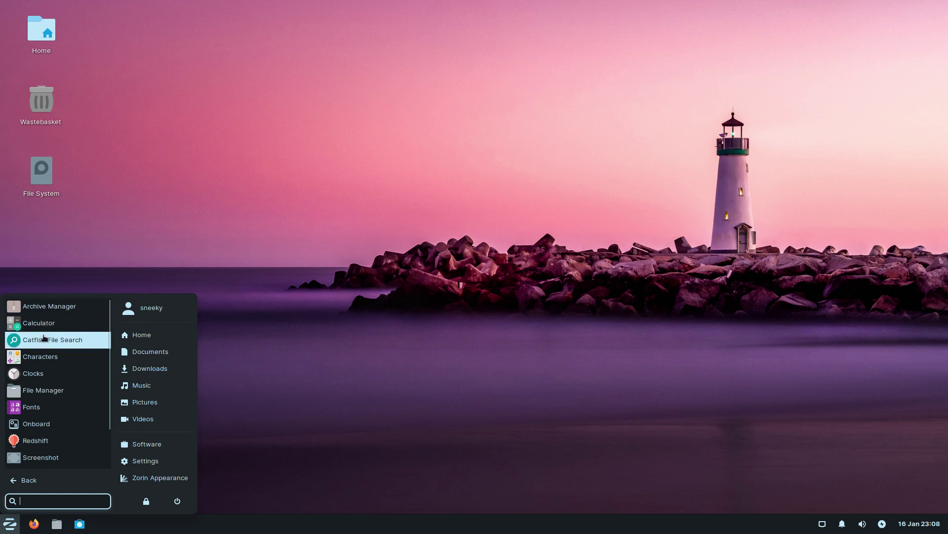
left_click(369, 176)
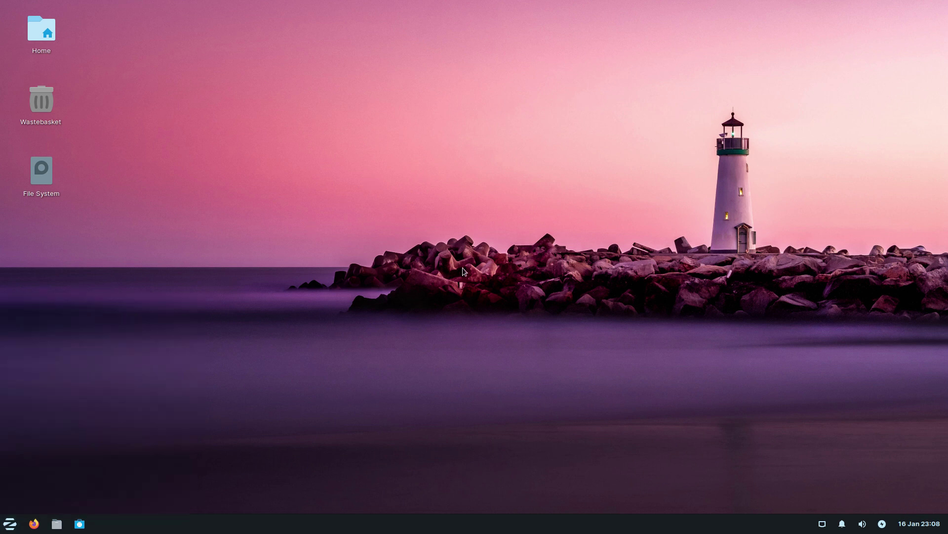